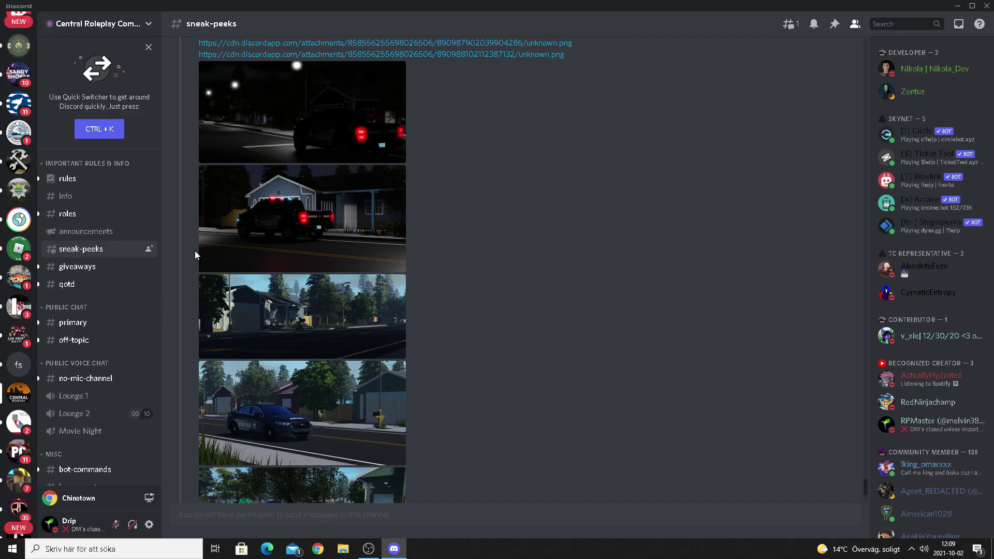
# View the night-time police pickup screenshot outside house 11 enlarged, then exit full-size view.
pyautogui.click(290, 117)
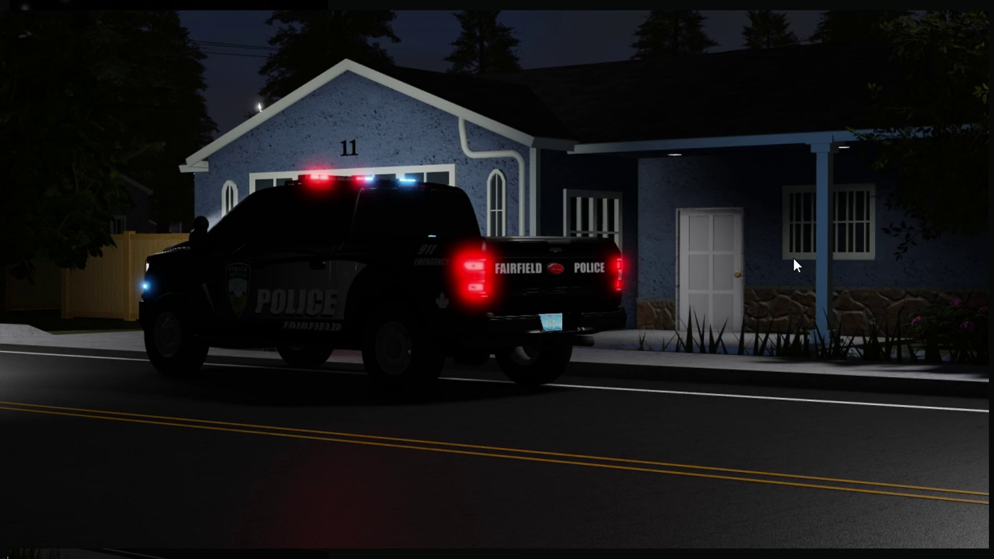
pyautogui.press('Escape')
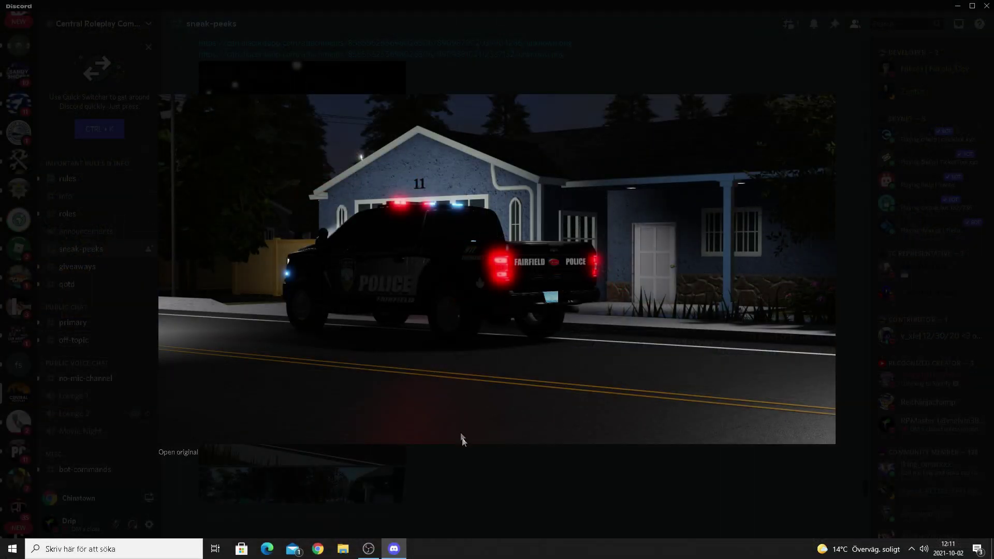
# Close the truck image, view the sunlit street screenshot, then enlarge the dark blue police sedan.
pyautogui.click(466, 474)
pyautogui.scroll(3, 479, 475)
pyautogui.click(311, 434)
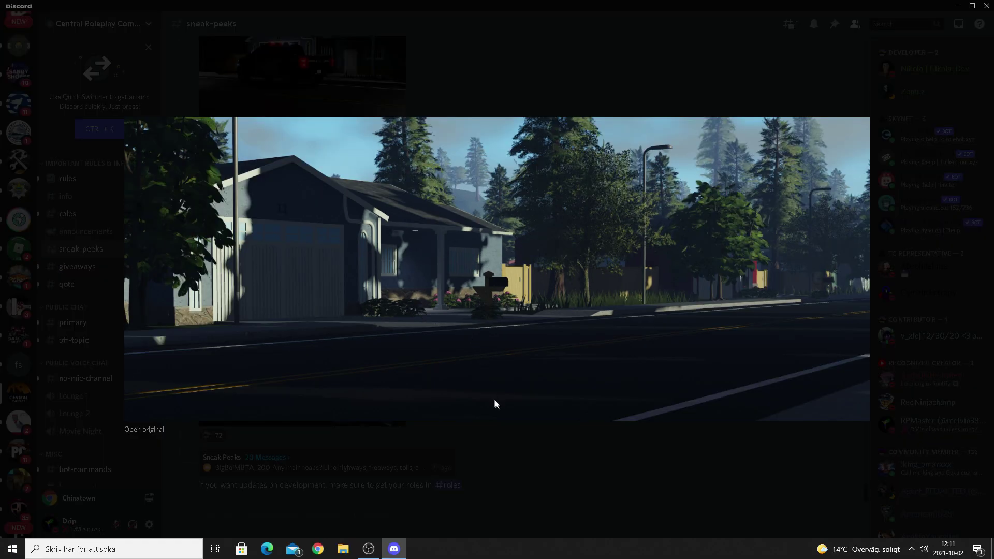
pyautogui.click(517, 446)
pyautogui.click(294, 298)
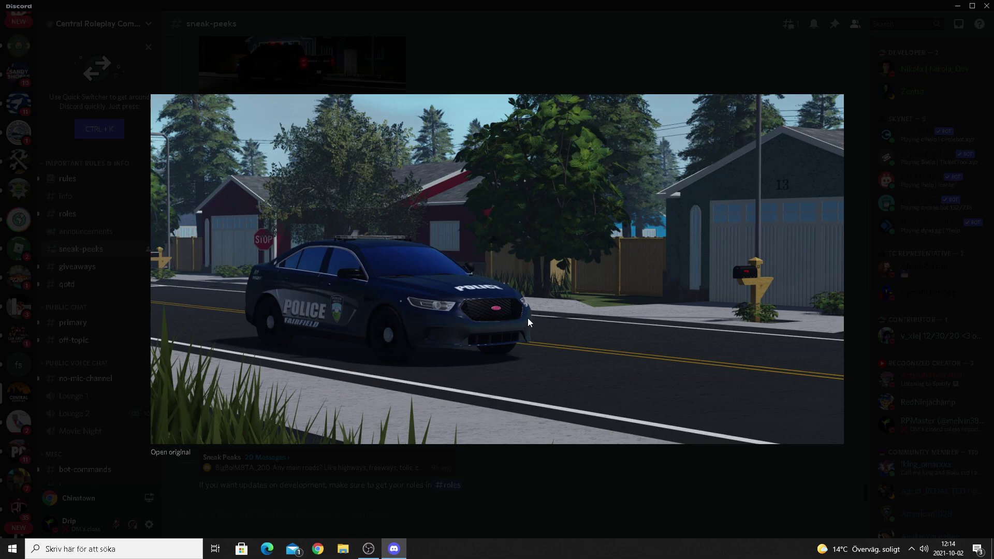
# Advance to the stepping-stone yard screenshot, then close the image viewer.
pyautogui.press('Right')
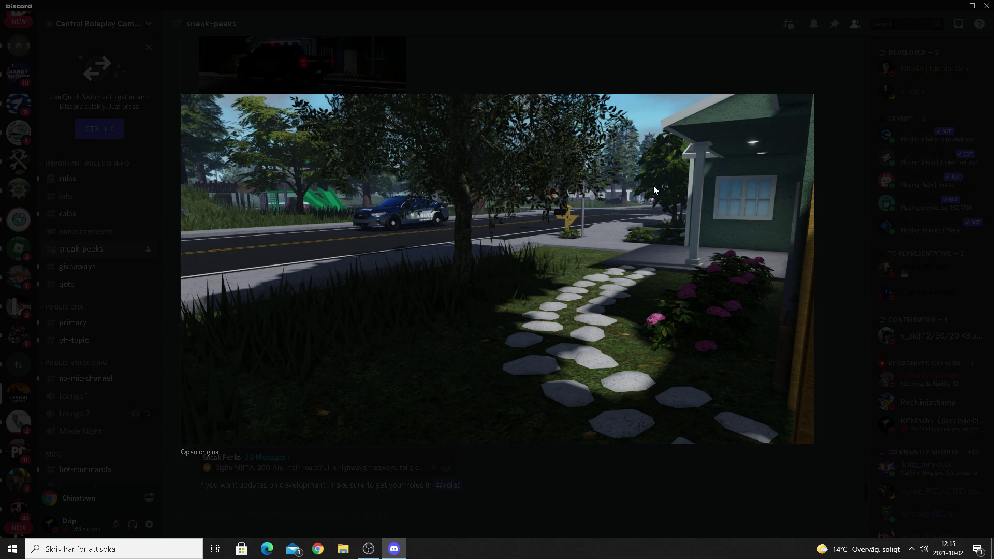
pyautogui.press('Escape')
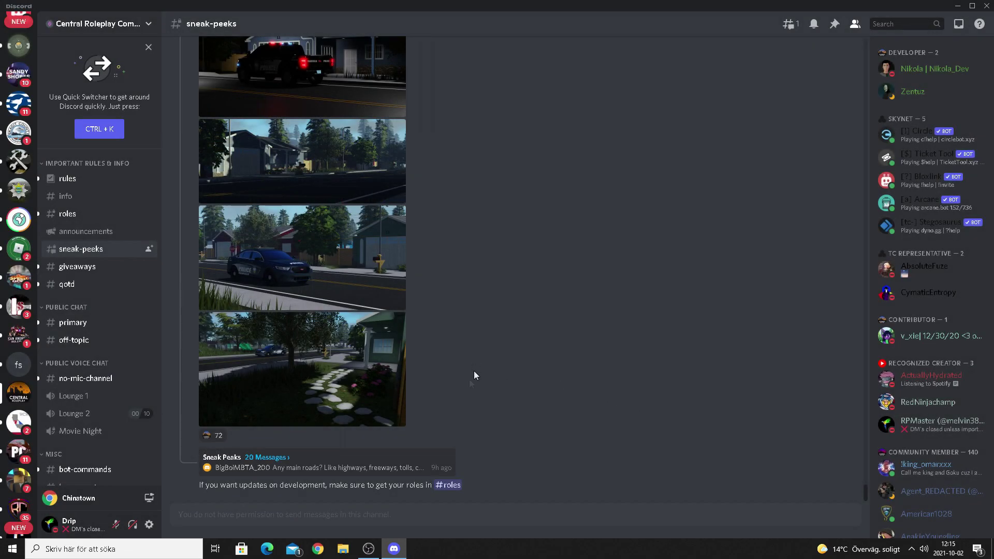
pyautogui.scroll(5, 460, 389)
pyautogui.scroll(3, 461, 389)
pyautogui.scroll(3, 460, 389)
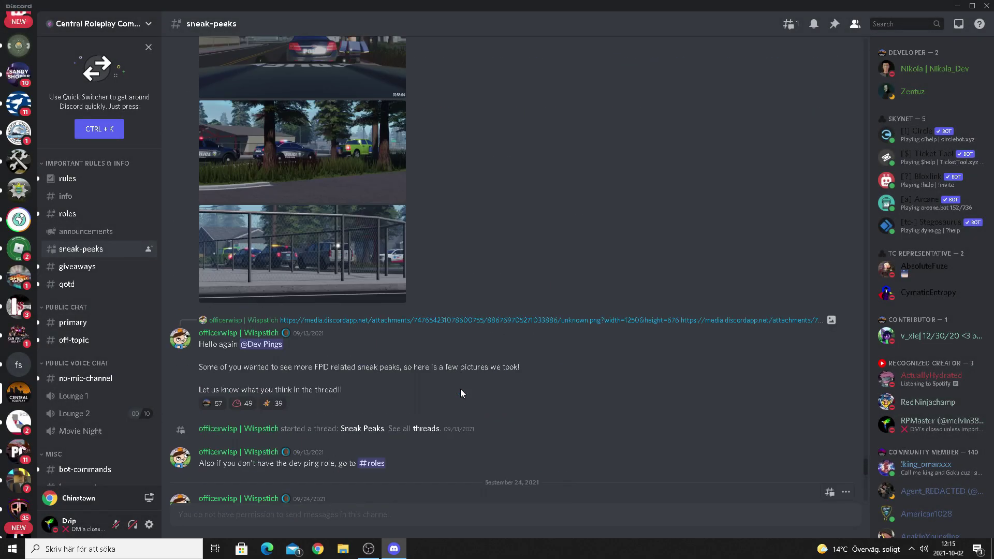
pyautogui.moveTo(866, 472); pyautogui.dragTo(878, 452)
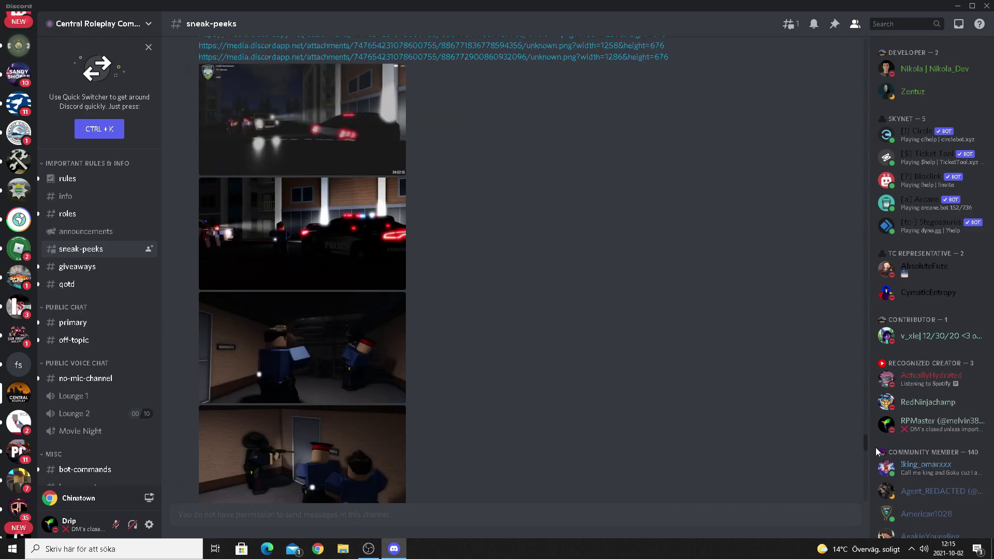
pyautogui.moveTo(879, 452); pyautogui.dragTo(850, 499)
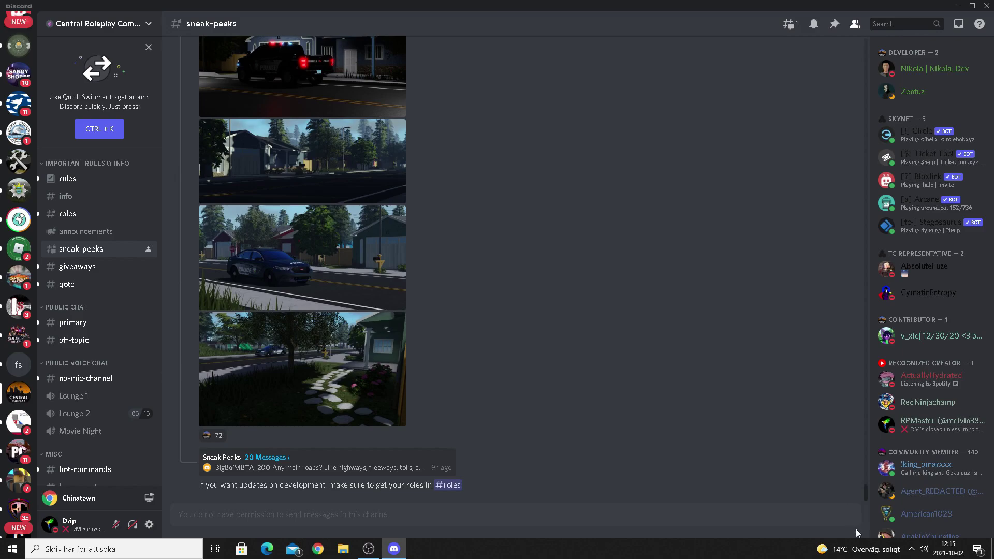